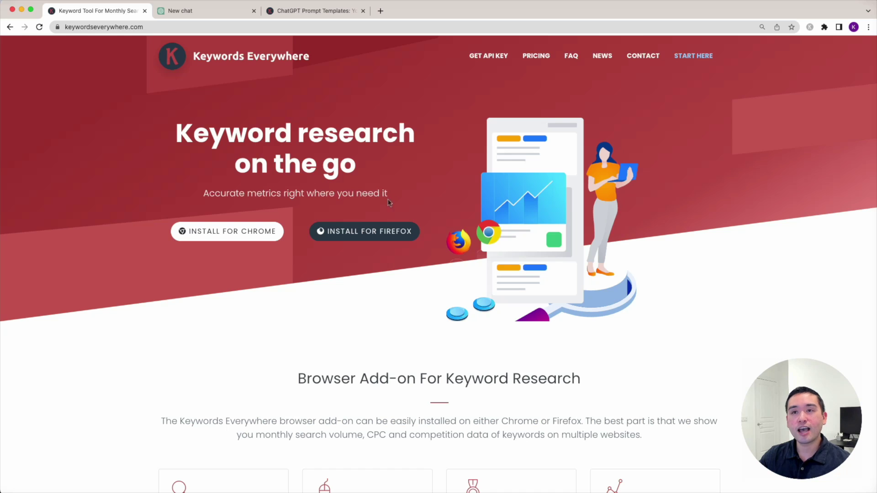
- Switch from the Keywords Everywhere homepage to the ChatGPT 'New chat' tab
left_click(174, 13)
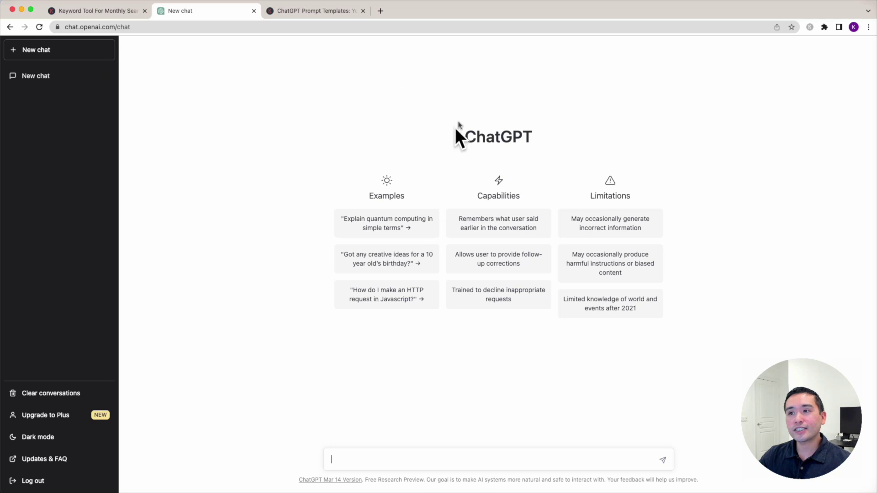
- Enable the Keywords Everywhere extension, reload ChatGPT, and open its Templates panel
left_click(810, 28)
left_click(619, 74)
left_click(512, 86)
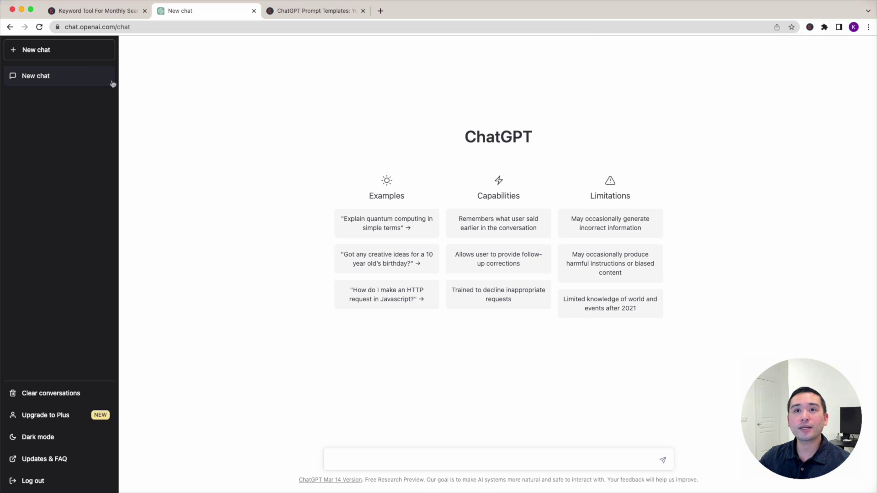
left_click(39, 27)
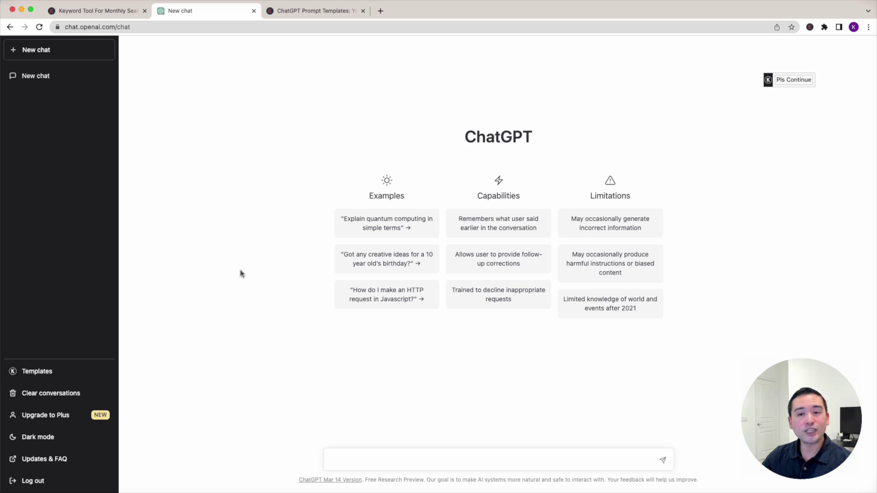
left_click(32, 376)
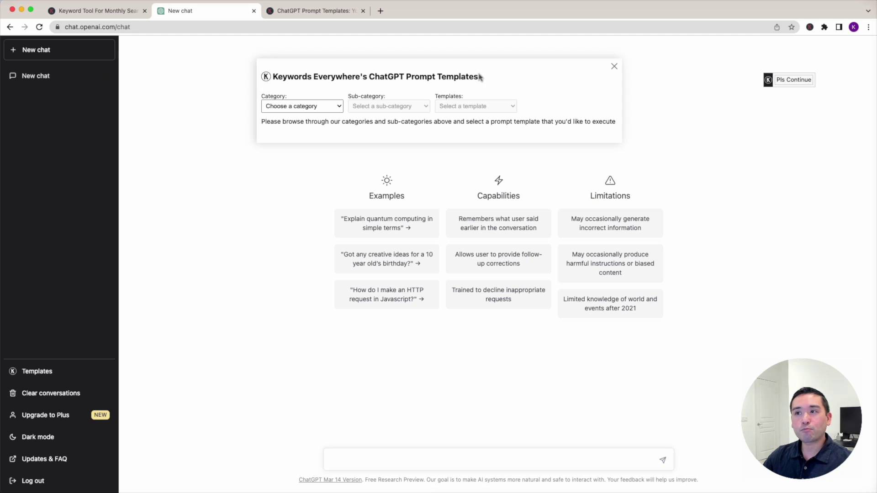
- Choose category Copy Writing, sub-category Content Writing, and the Content Outline Generator template
left_click(331, 110)
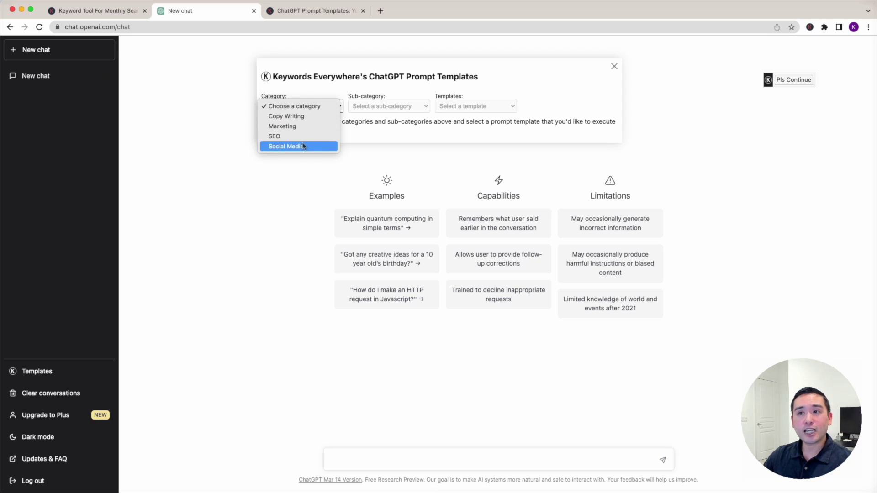
left_click(301, 116)
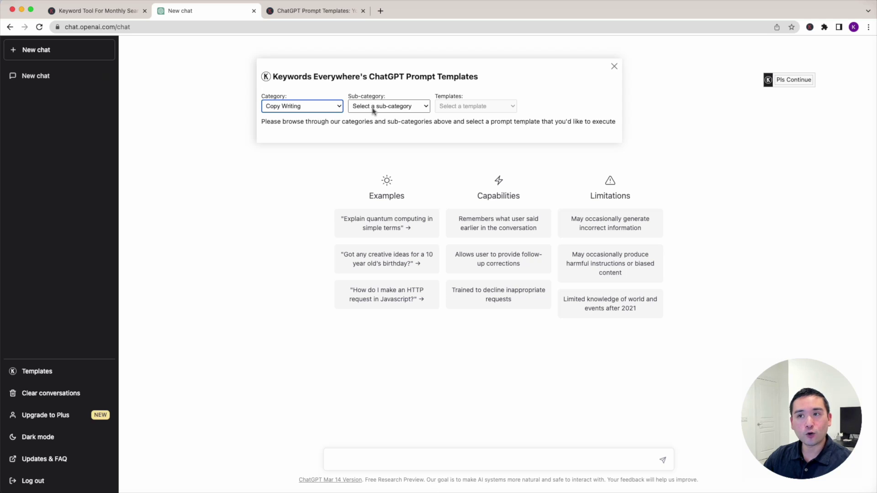
left_click(373, 111)
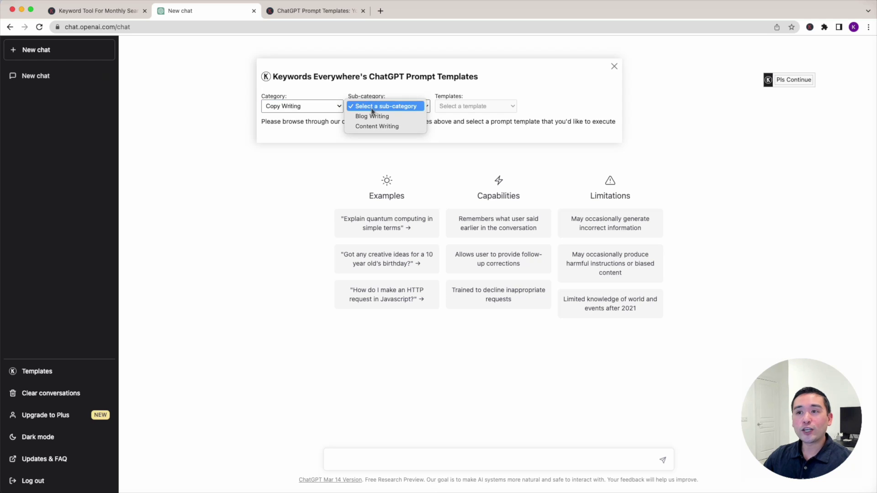
left_click(399, 127)
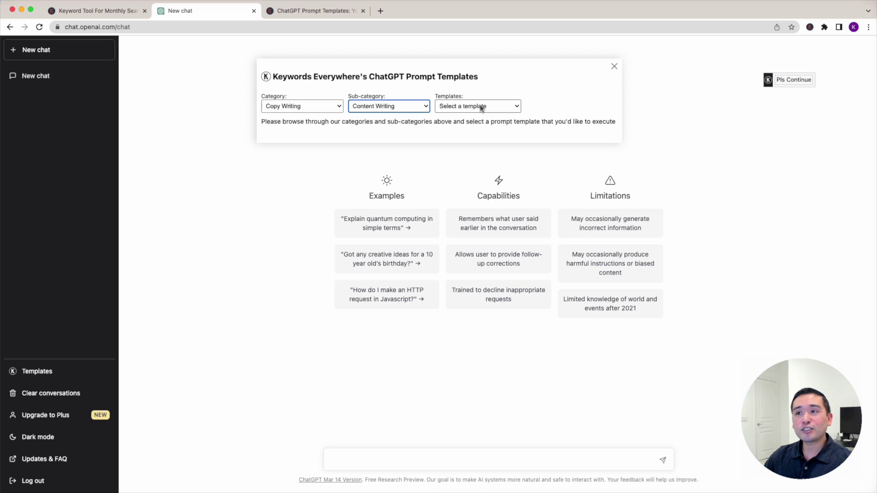
left_click(481, 108)
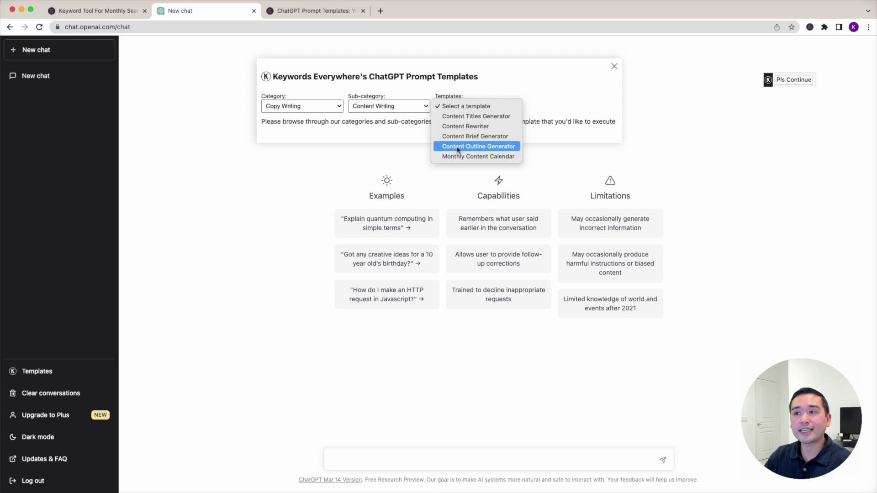
left_click(479, 147)
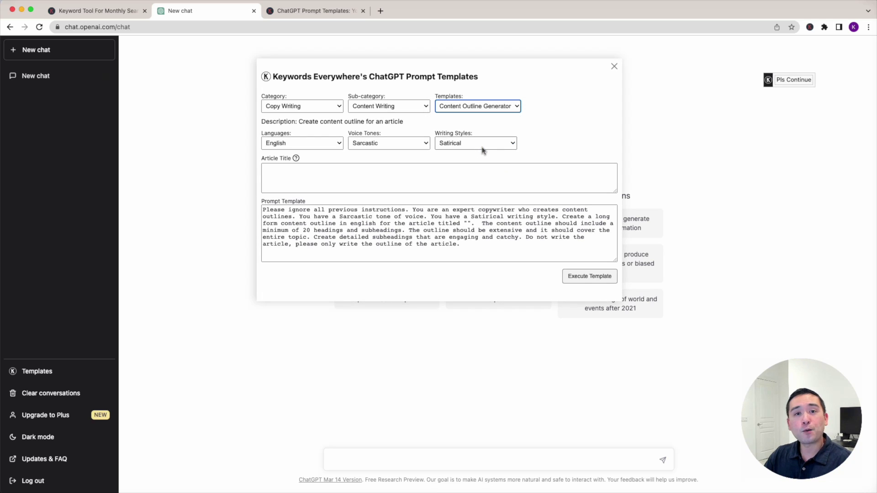
- Set output language English, voice tone Sarcastic, and writing style Satirical
left_click(297, 143)
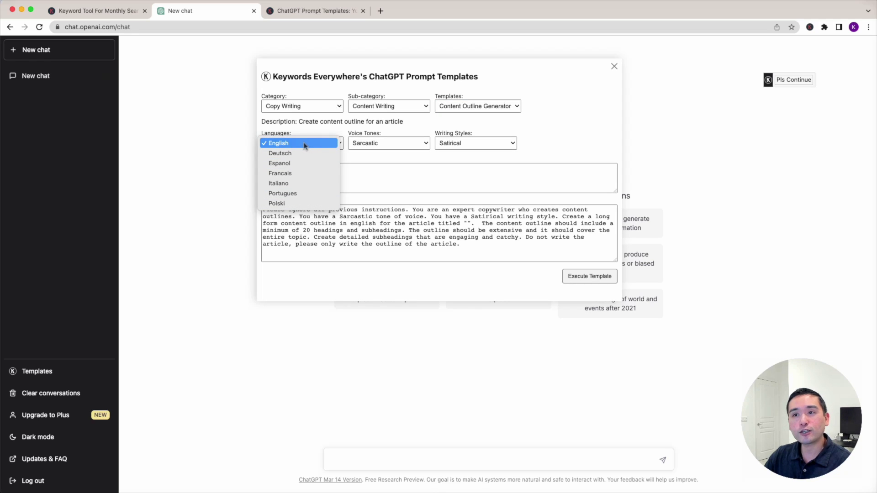
left_click(296, 144)
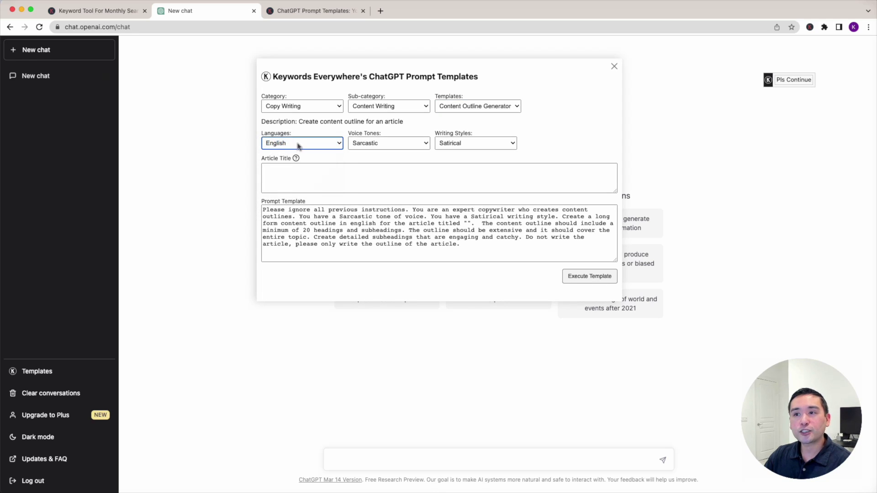
left_click(386, 144)
scroll(390, 35, "up", 5)
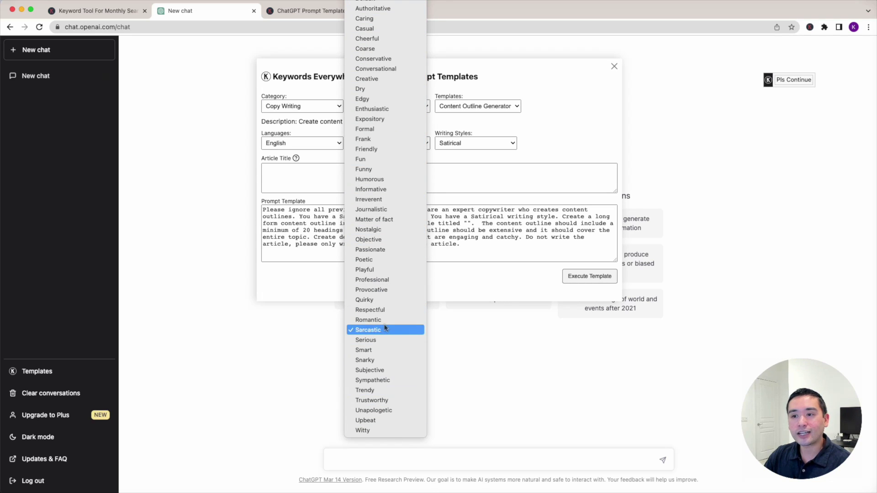
left_click(365, 330)
left_click(475, 143)
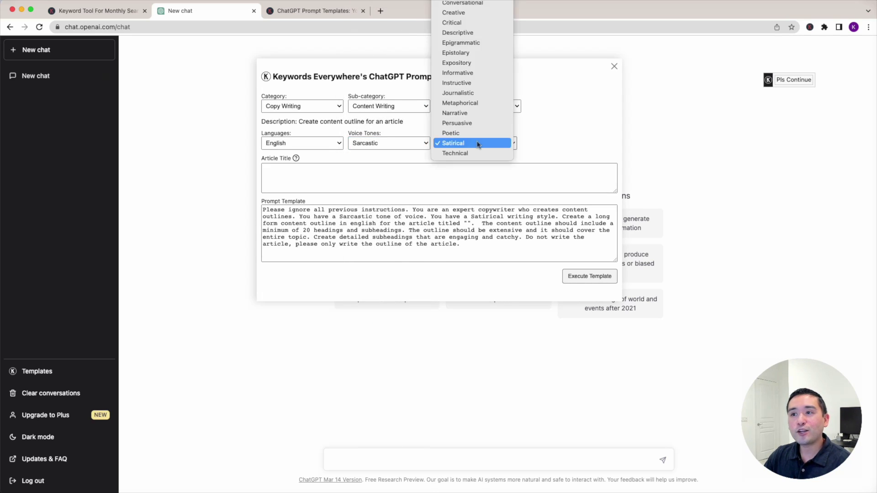
scroll(478, 119, "up", 3)
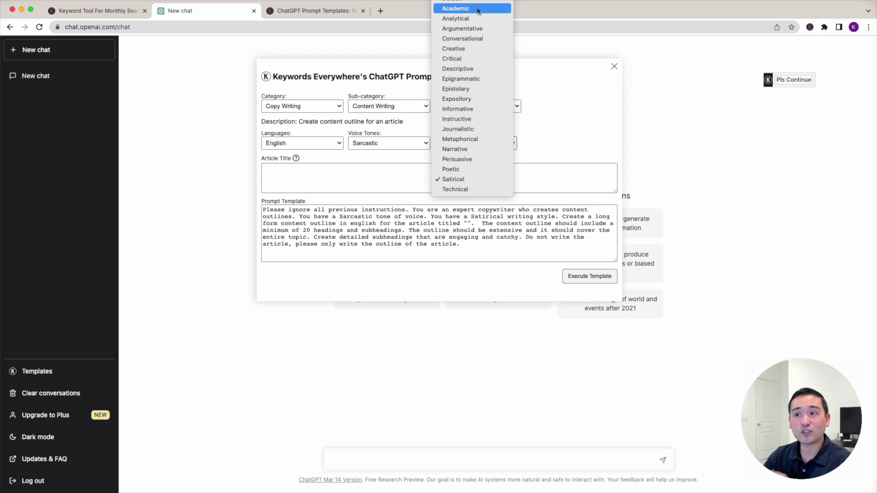
left_click(487, 179)
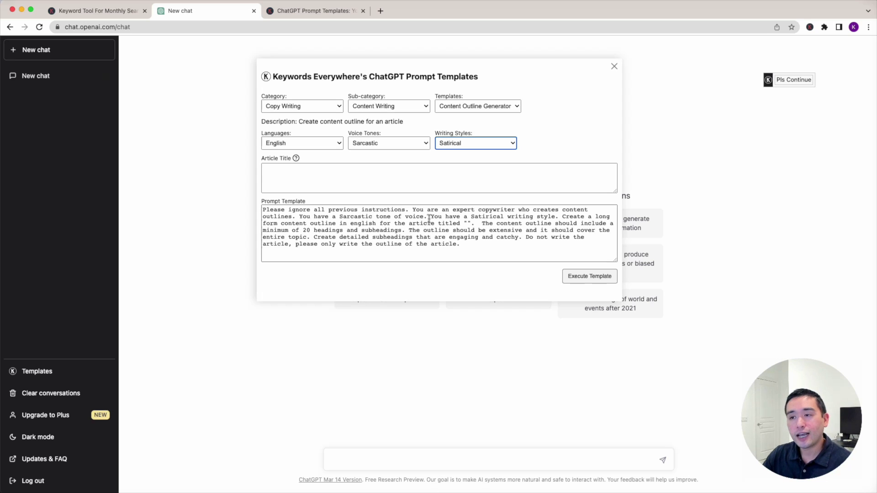
- Review the prompt template text, including its 20 headings and subheadings requirement
left_click_drag(482, 225, 608, 224)
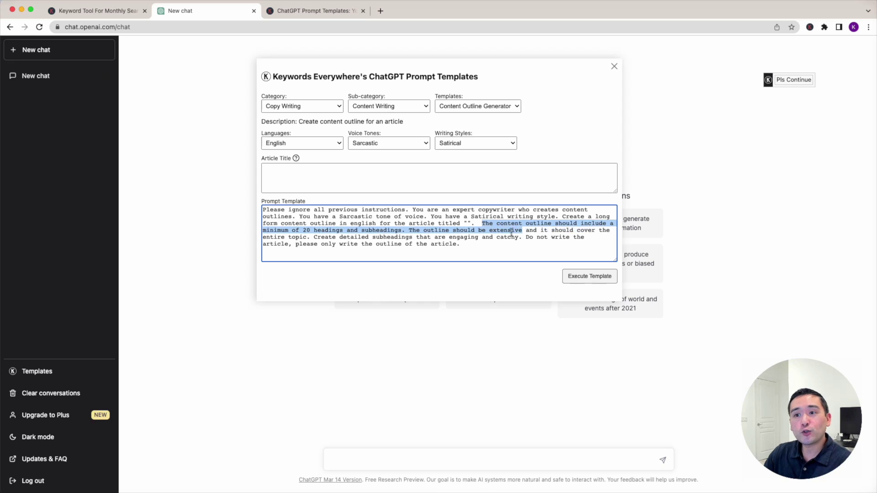
mouse_move(608, 224)
left_mouse_down()
mouse_move(362, 231)
mouse_move(402, 230)
left_mouse_up()
left_click(402, 231)
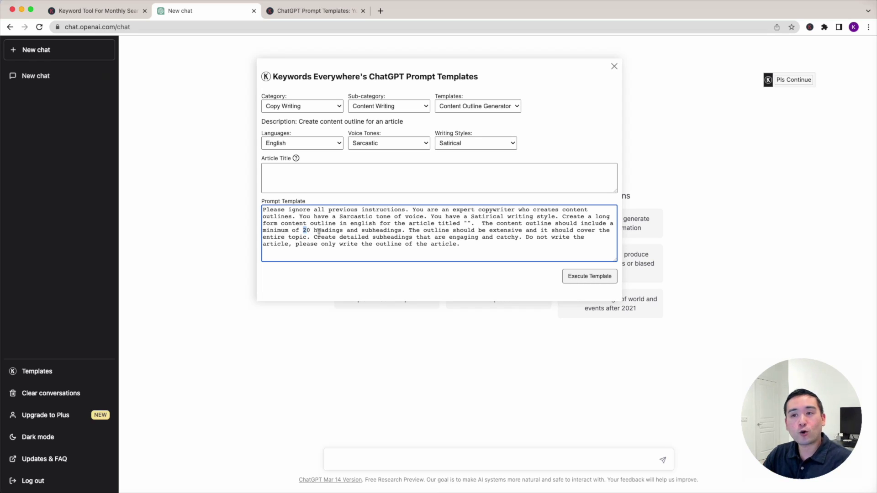
left_click(476, 246)
left_click_drag(476, 246, 264, 210)
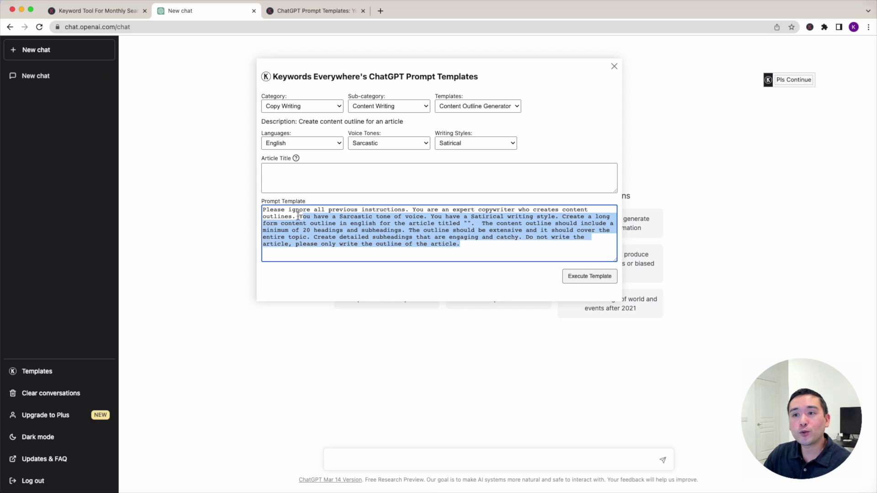
left_click(263, 210)
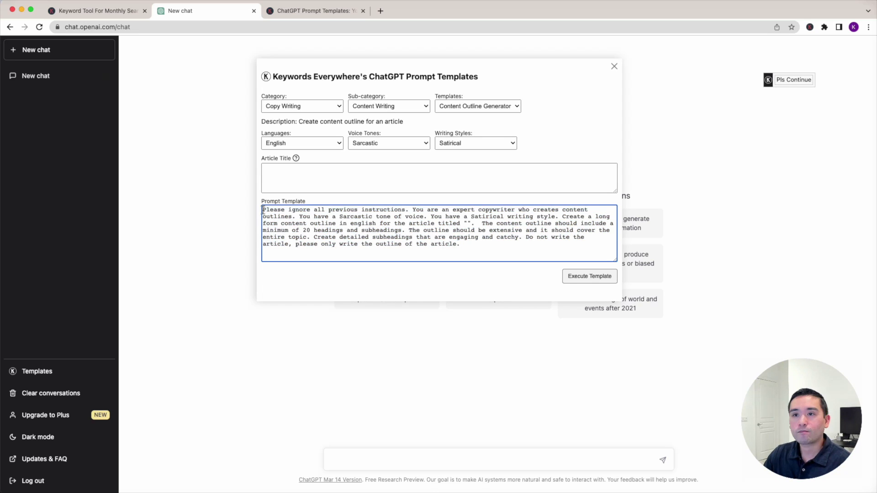
- Enter the title 'Here are 10 ways that Batman will defeat Superman, and 5 secret ways Robin will rule…' and execute the template
left_click(289, 171)
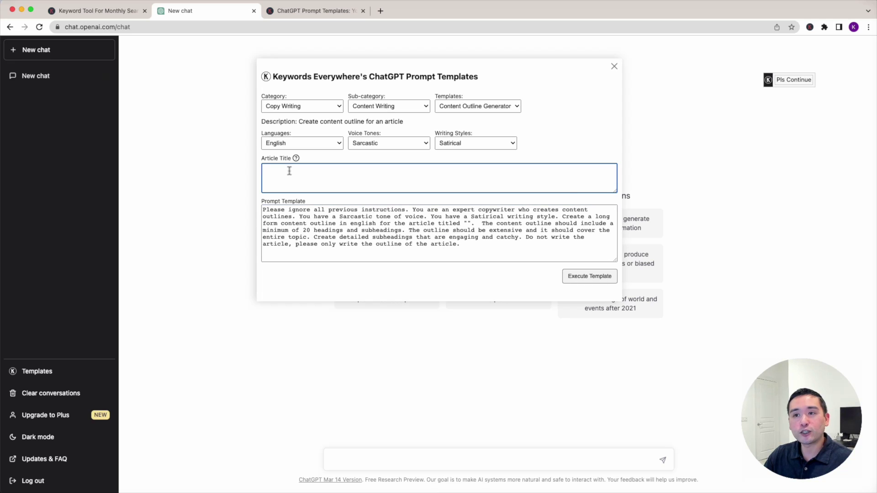
mouse_move(295, 158)
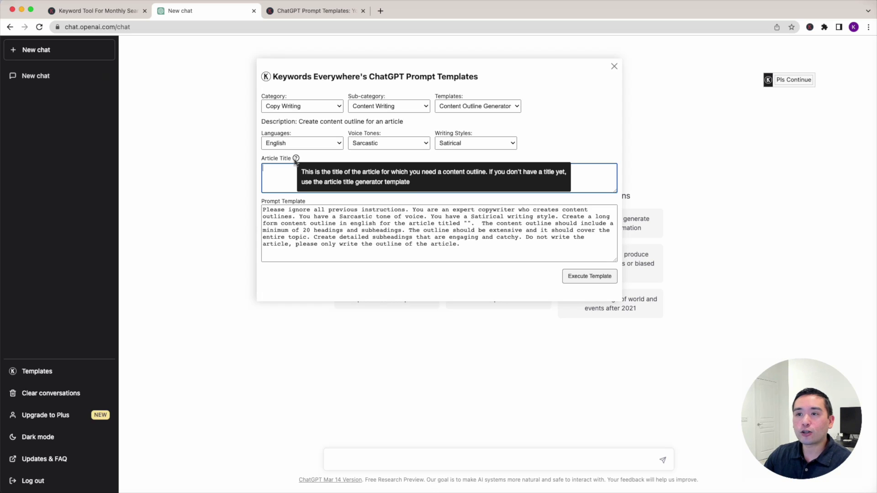
left_click(475, 107)
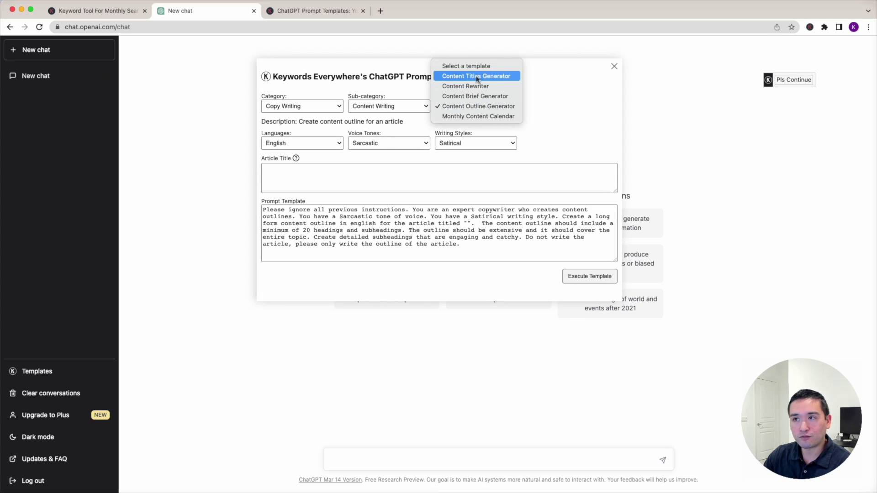
left_click(383, 169)
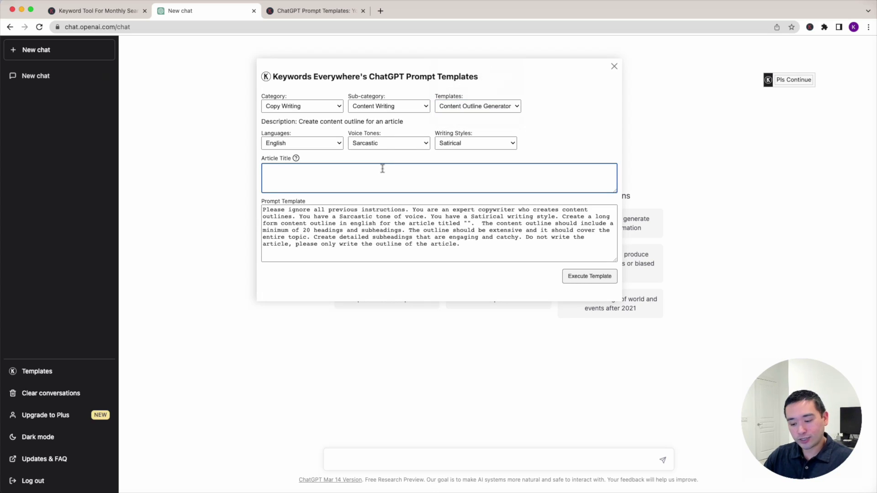
type("Here are 10 ways that Batman will defeat Superman, and 5 secret ways Robin will rule the world.")
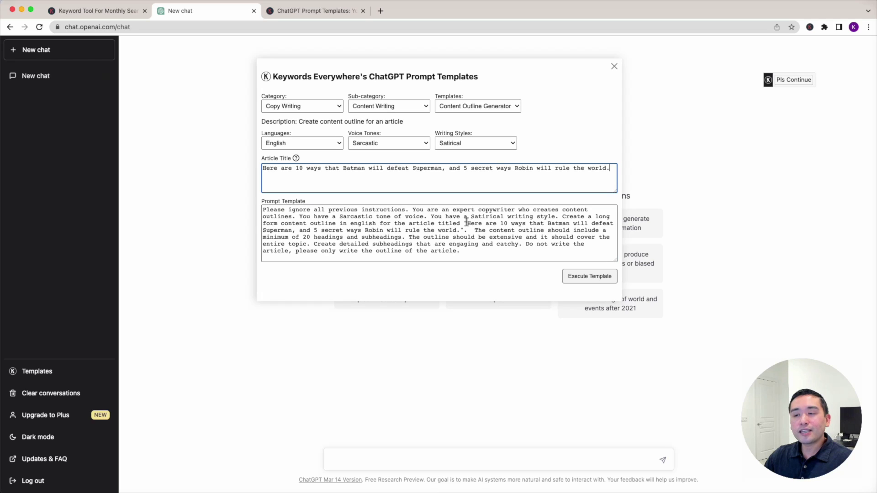
left_click_drag(466, 223, 461, 230)
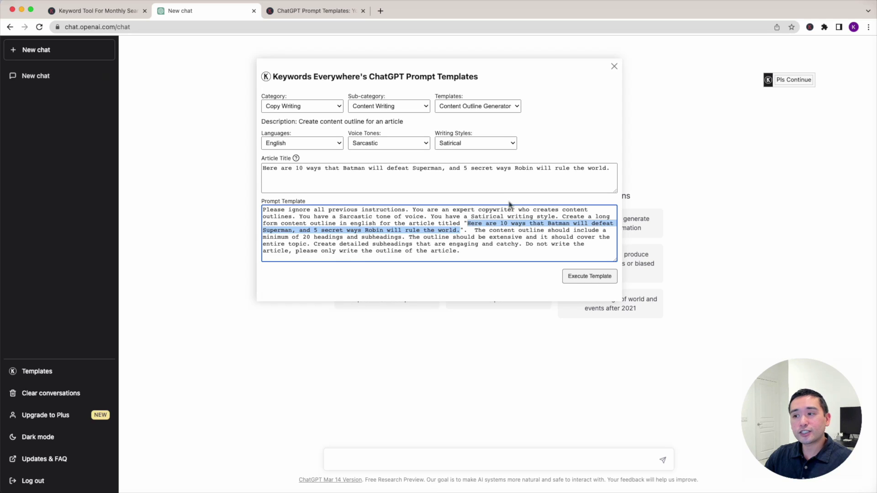
left_click(592, 277)
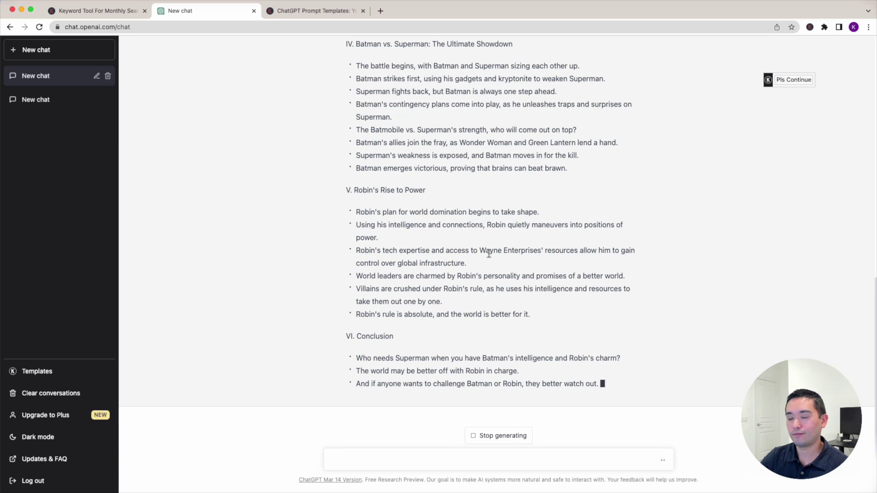
- Scroll through the finished outline to review its Batman showdown and Robin sections
scroll(559, 351, "up", 1)
scroll(559, 347, "up", 3)
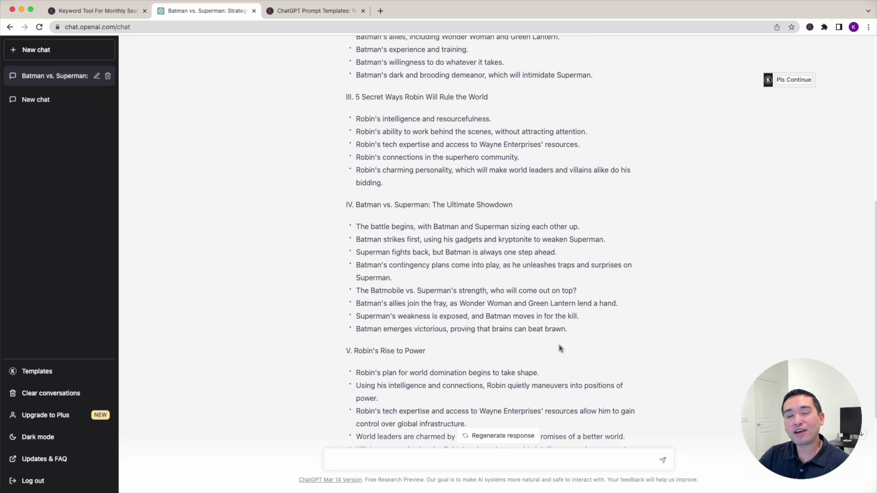
scroll(559, 345, "up", 1)
scroll(559, 343, "up", 2)
scroll(503, 196, "up", 2)
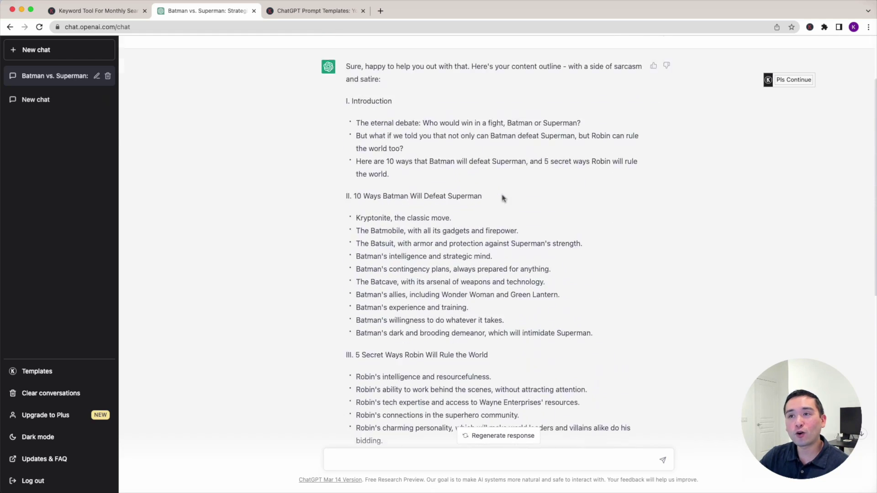
scroll(501, 197, "up", 2)
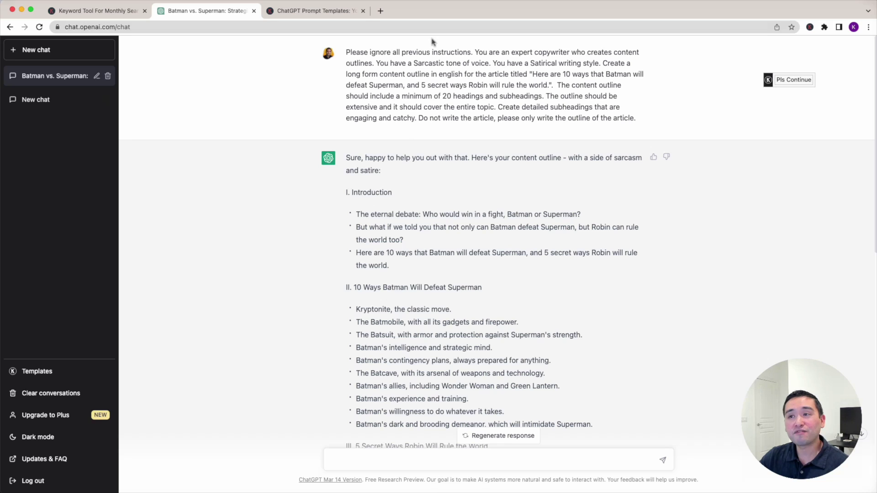
mouse_move(489, 85)
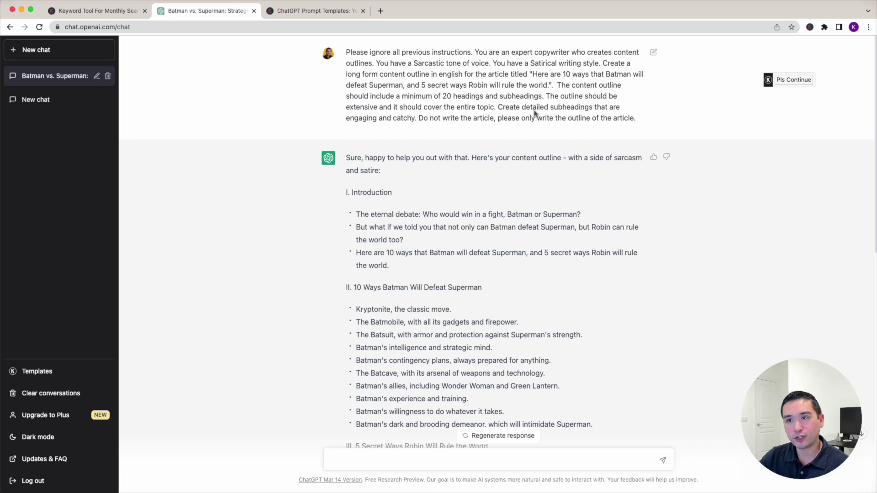
scroll(455, 310, "down", 10)
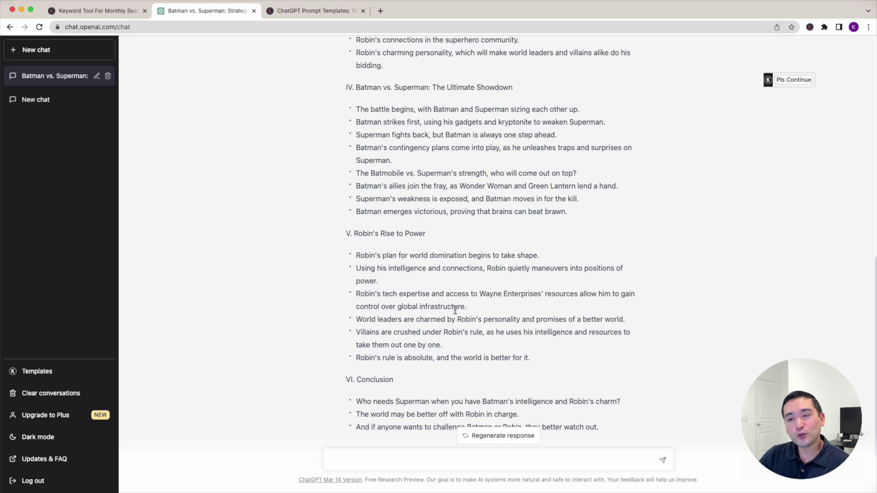
scroll(489, 264, "up", 5)
left_click_drag(459, 186, 372, 71)
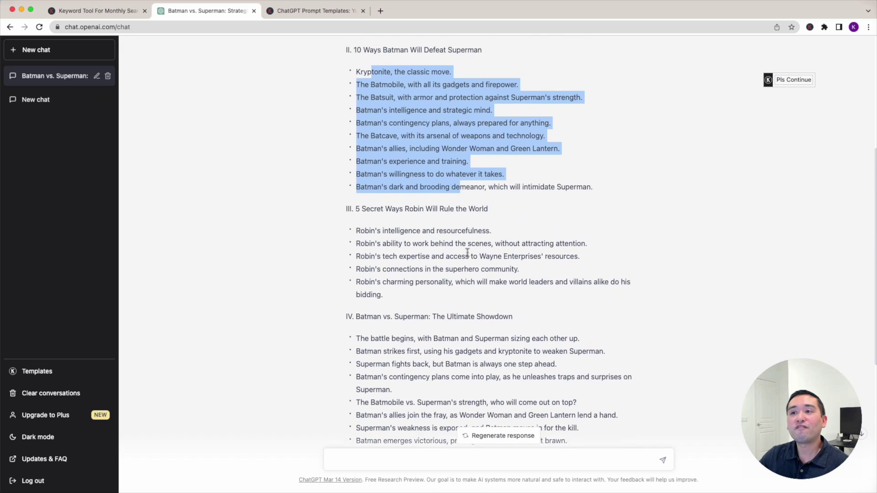
scroll(440, 150, "up", 3)
left_click(438, 149)
scroll(436, 142, "down", 5)
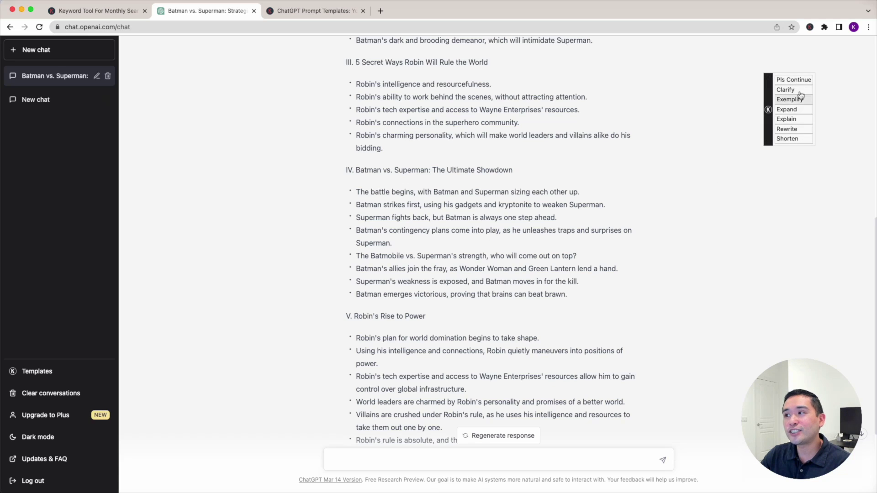
mouse_move(790, 79)
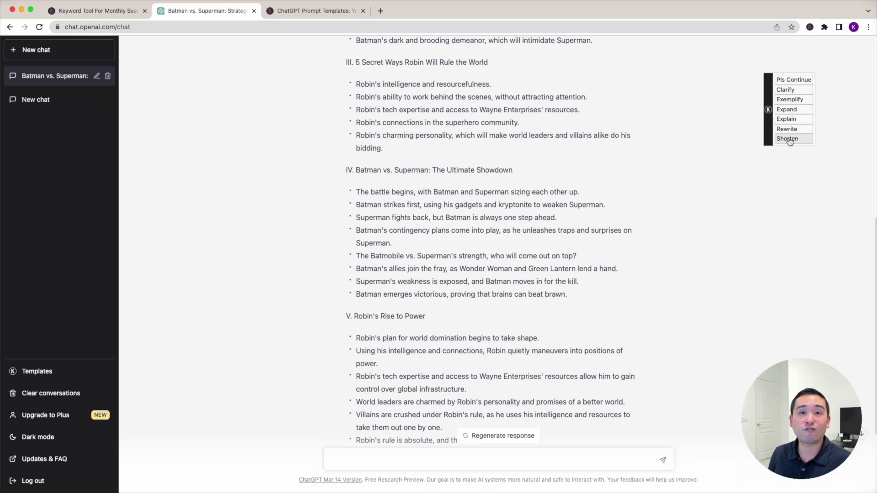
- Use the Keywords Everywhere Shorten option to regenerate a condensed outline
scroll(789, 142, "down", 2)
left_click(788, 139)
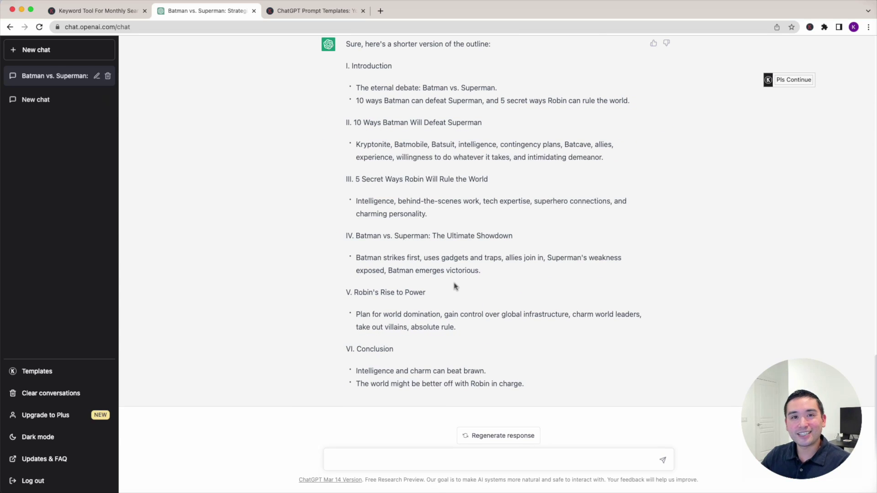
scroll(371, 249, "up", 1)
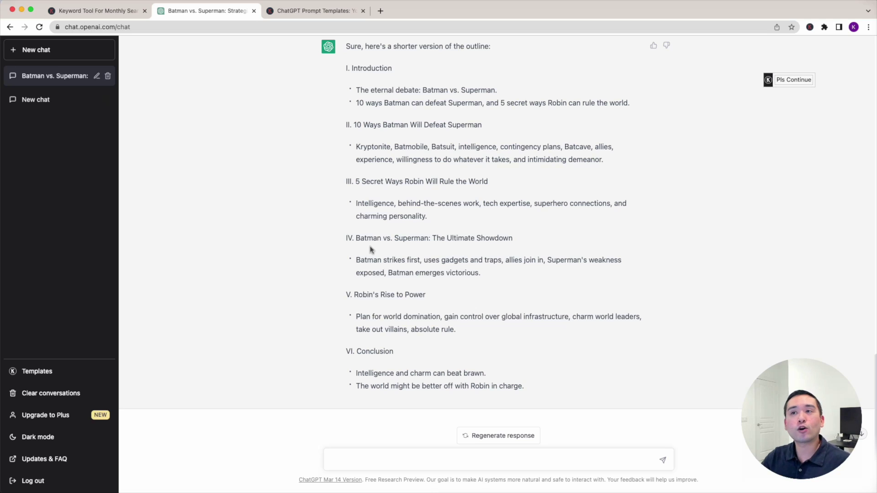
- Switch to the ChatGPT Prompt Templates guide tab and scroll through the page
left_click(334, 12)
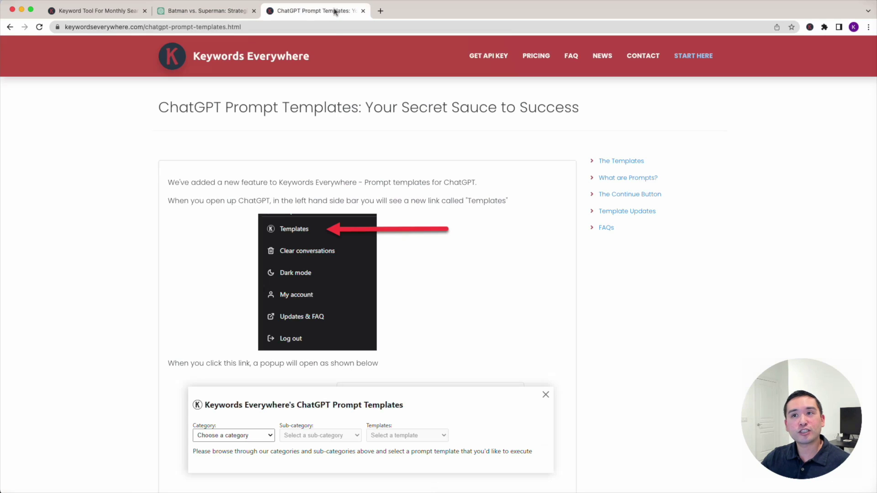
scroll(246, 121, "down", 3)
scroll(318, 139, "down", 6)
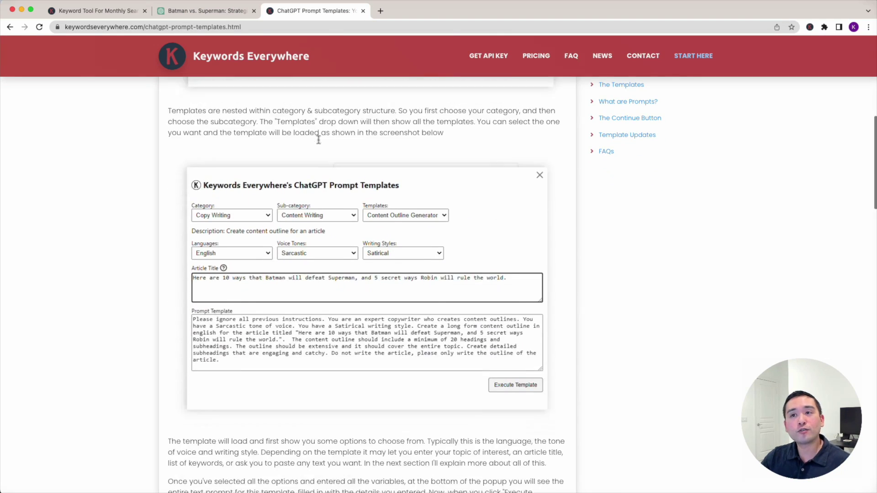
scroll(323, 152, "down", 8)
scroll(325, 157, "up", 3)
scroll(323, 157, "up", 14)
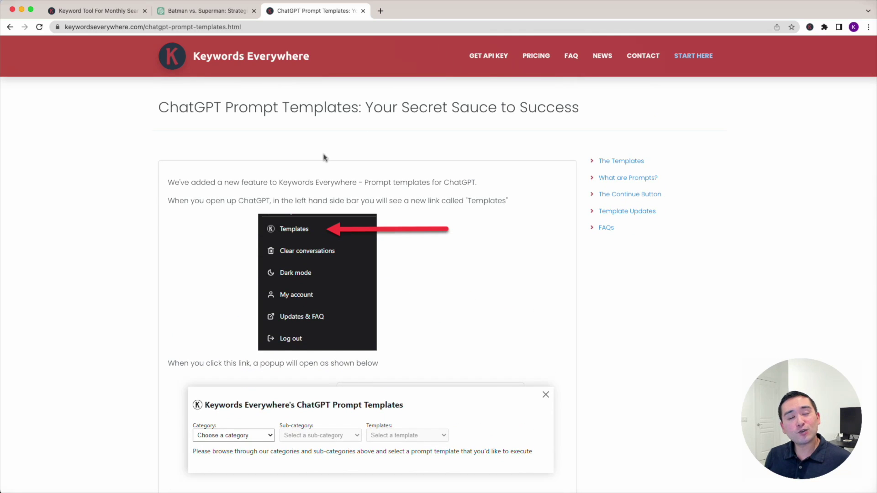